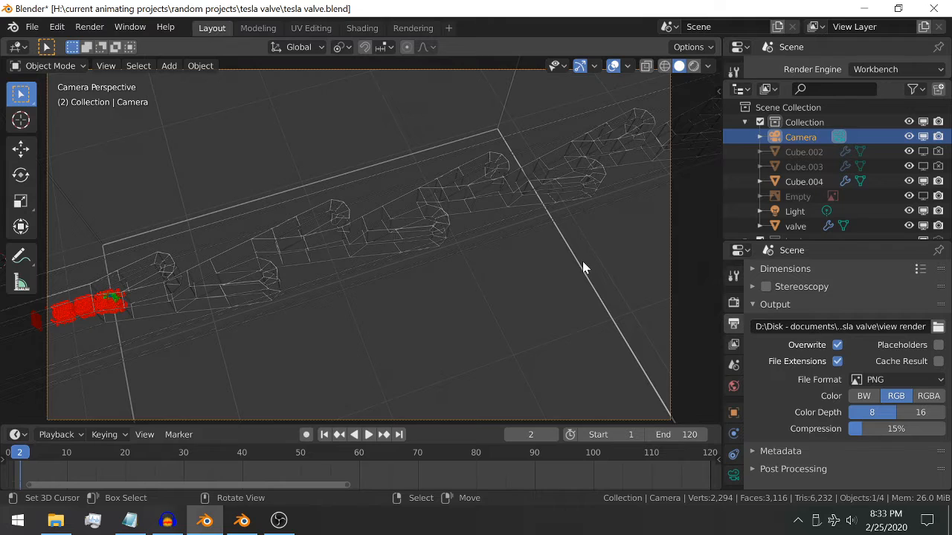
- Select the domain box Cube.004 and review its fluid physics settings down to the border collisions and cache
left_click(582, 261)
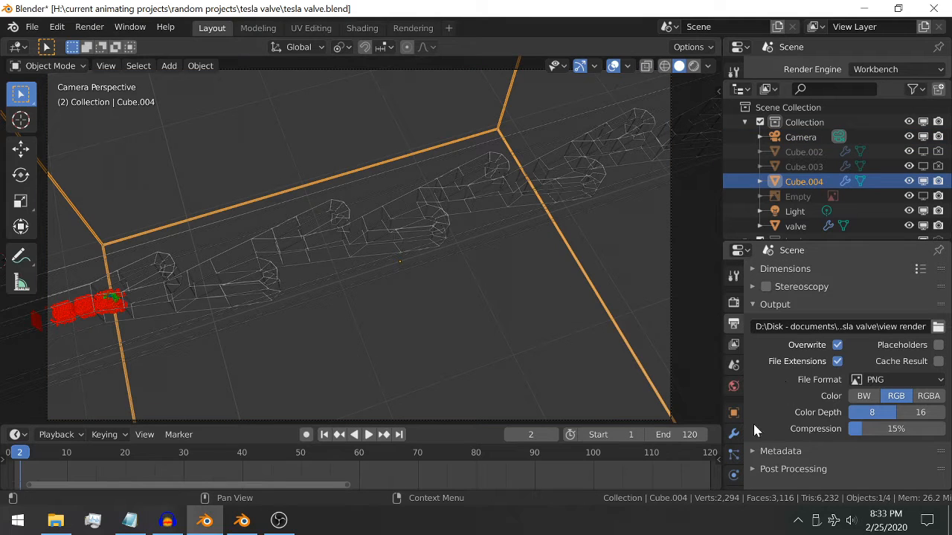
scroll(735, 432, "down", 5)
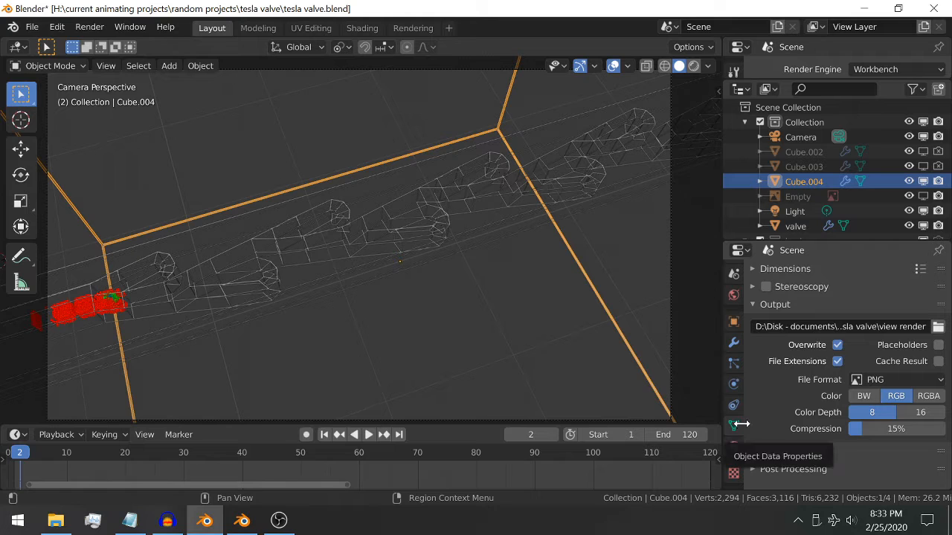
left_click(734, 386)
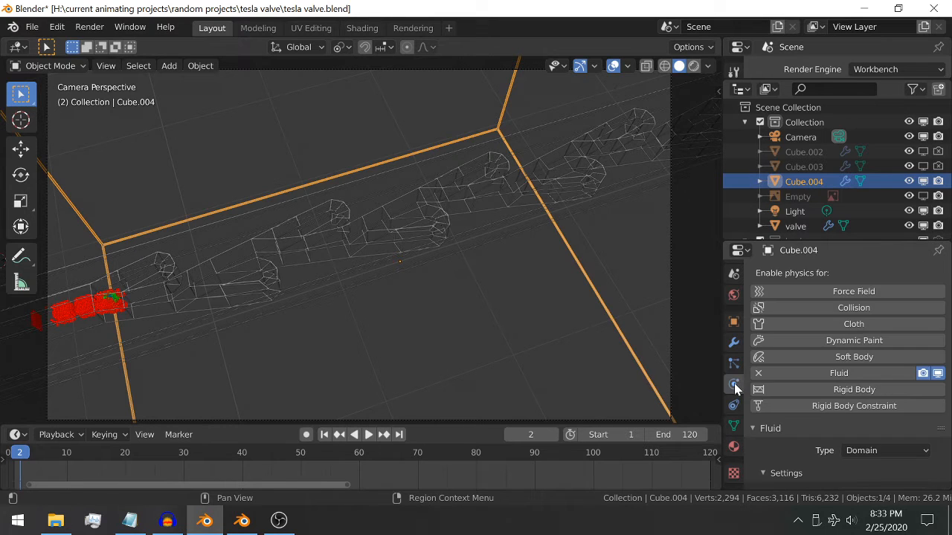
scroll(885, 392, "down", 3)
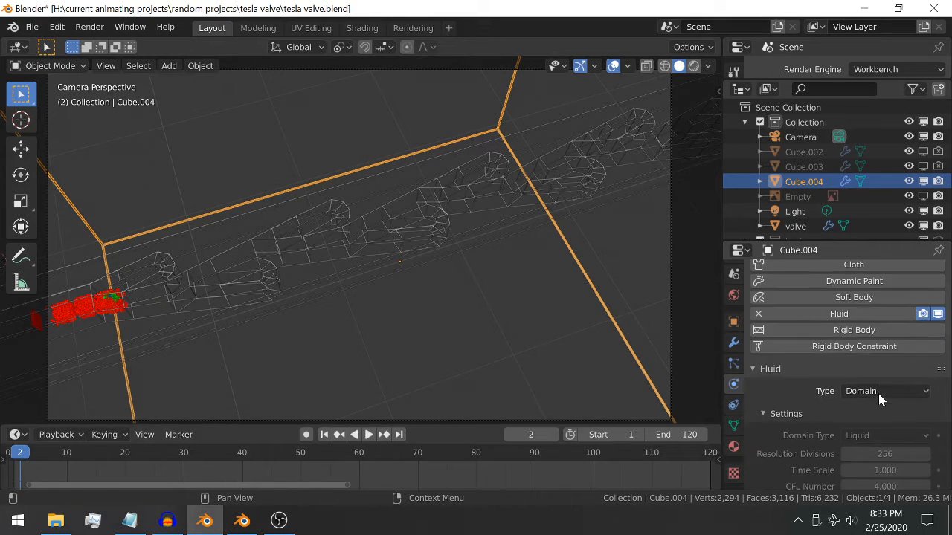
scroll(875, 394, "down", 6)
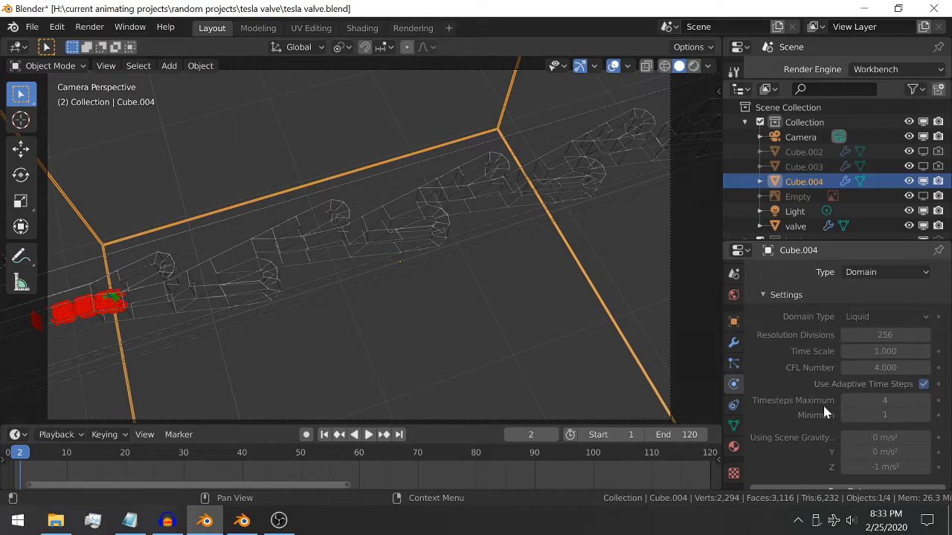
scroll(822, 413, "down", 1)
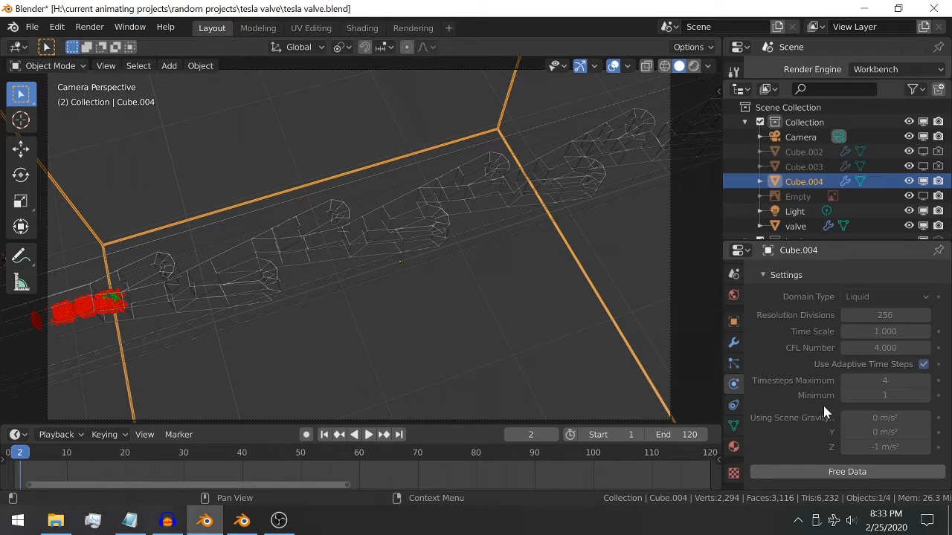
scroll(823, 407, "down", 3)
scroll(823, 406, "down", 3)
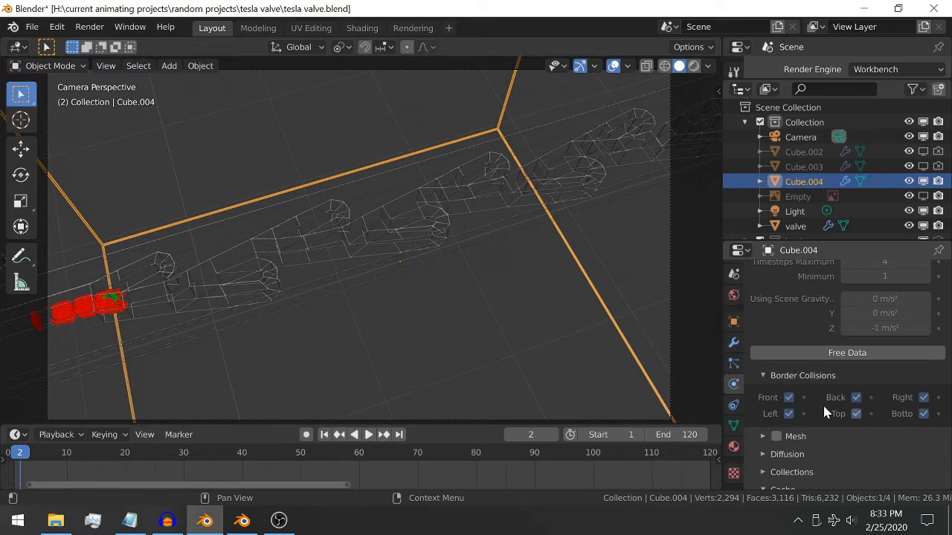
scroll(824, 406, "down", 2)
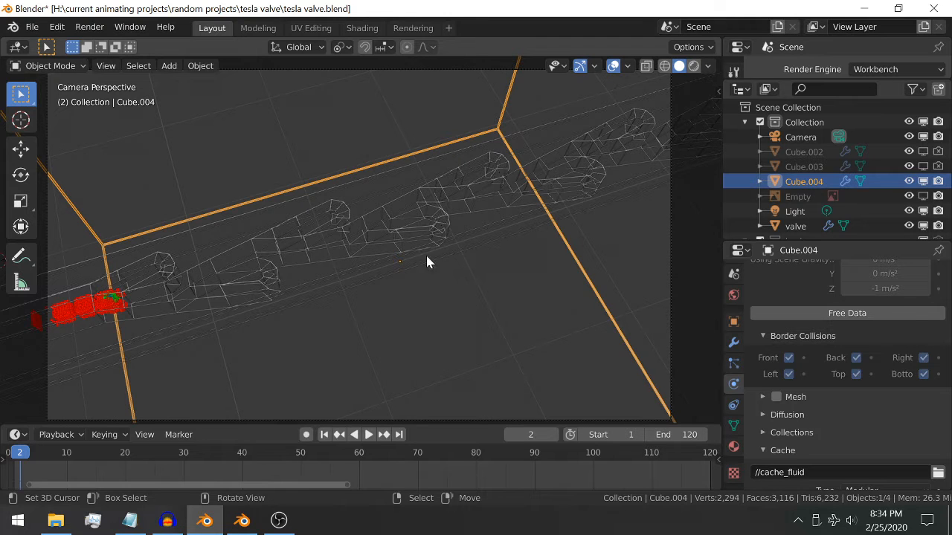
- Inspect the fluid domain box and the valve's placement inside it from several angles, ending close to the inflow
middle_click_drag(462, 275, 383, 265)
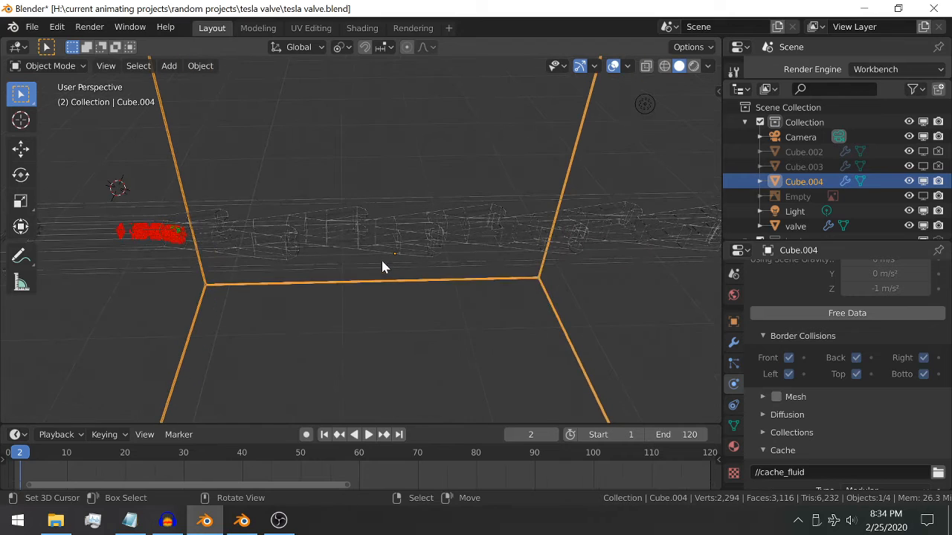
scroll(178, 227, "up", 2)
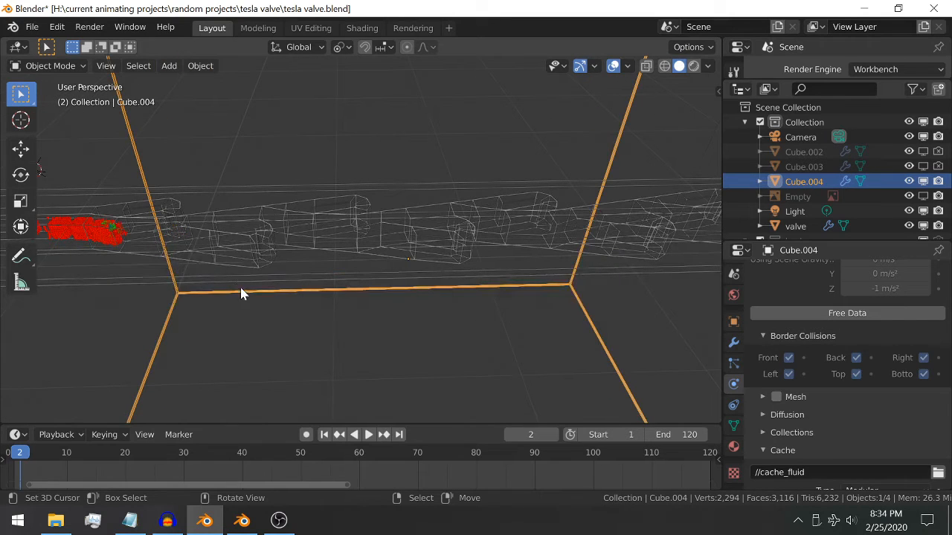
middle_click_drag(374, 253, 392, 264)
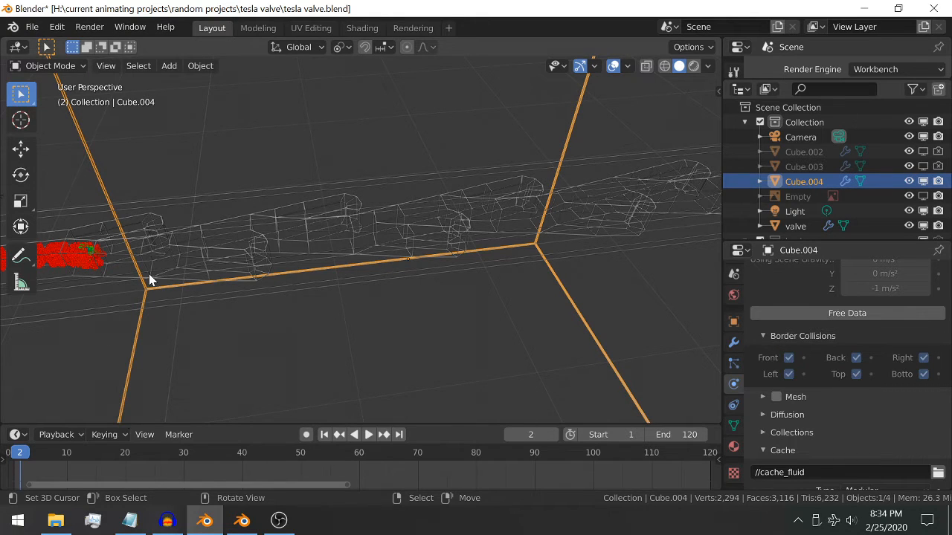
middle_click_drag(148, 276, 191, 166)
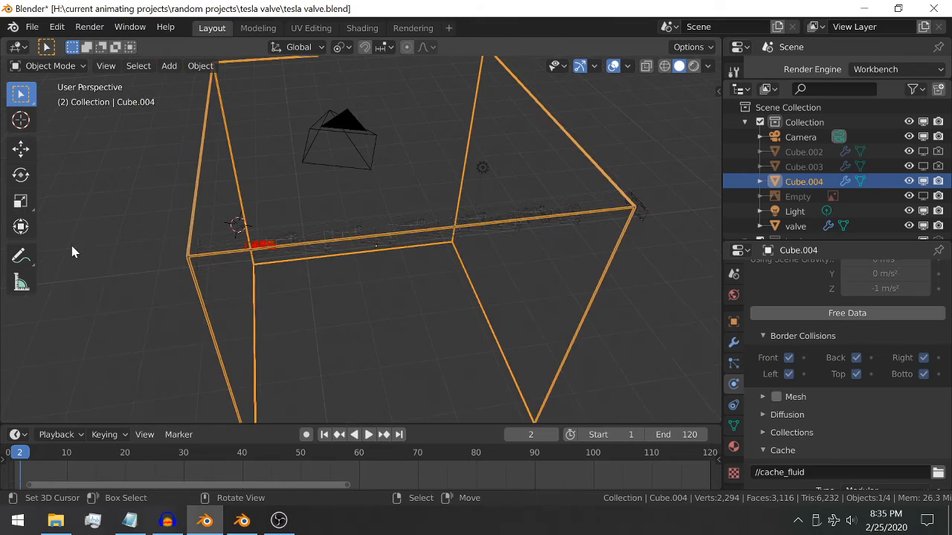
scroll(243, 220, "up", 6)
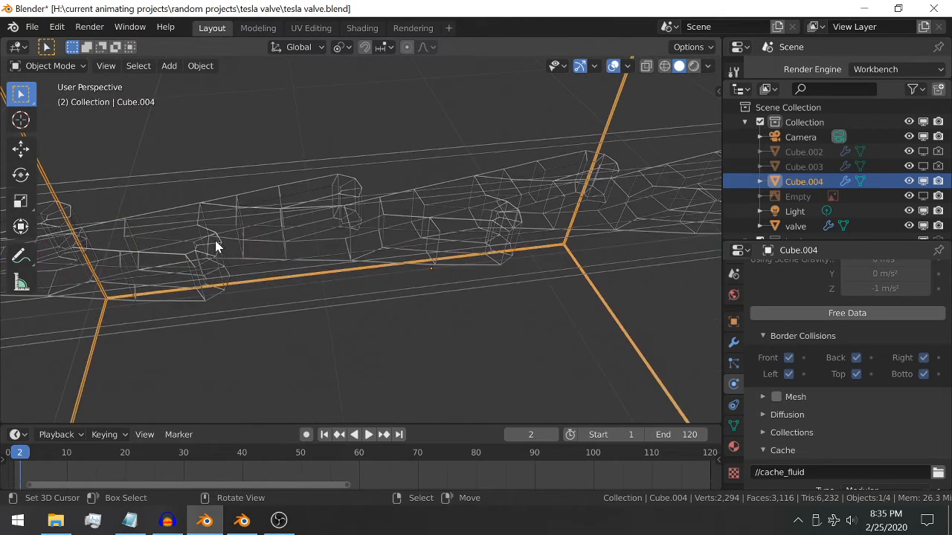
middle_click_drag(214, 241, 257, 257)
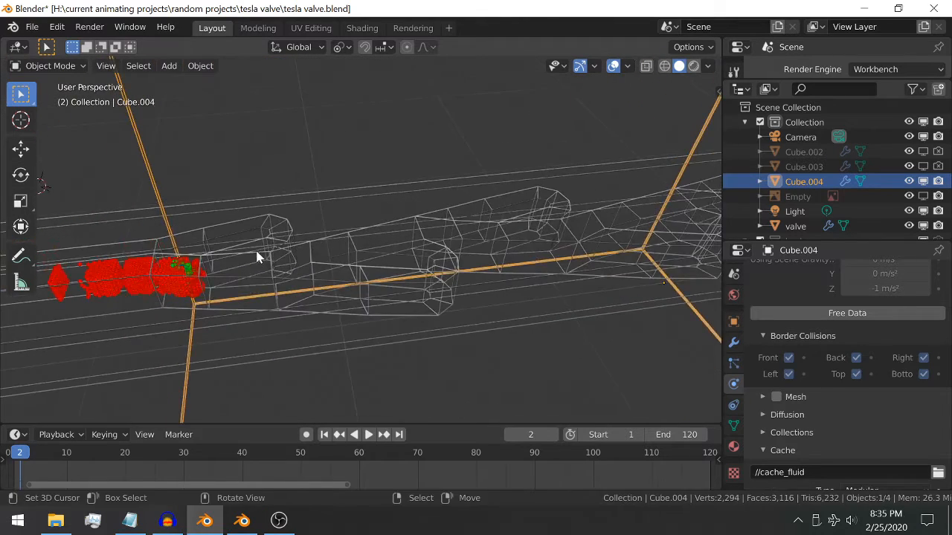
- Review the valve's fluid effector settings and its modifiers, collapse the Wireframe modifier, and deselect the valve
left_click(341, 263)
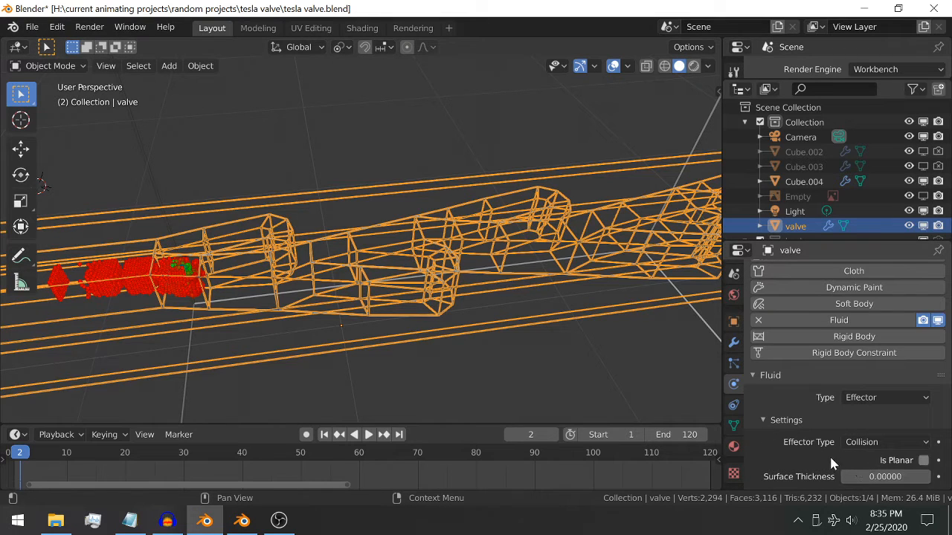
left_click(733, 343)
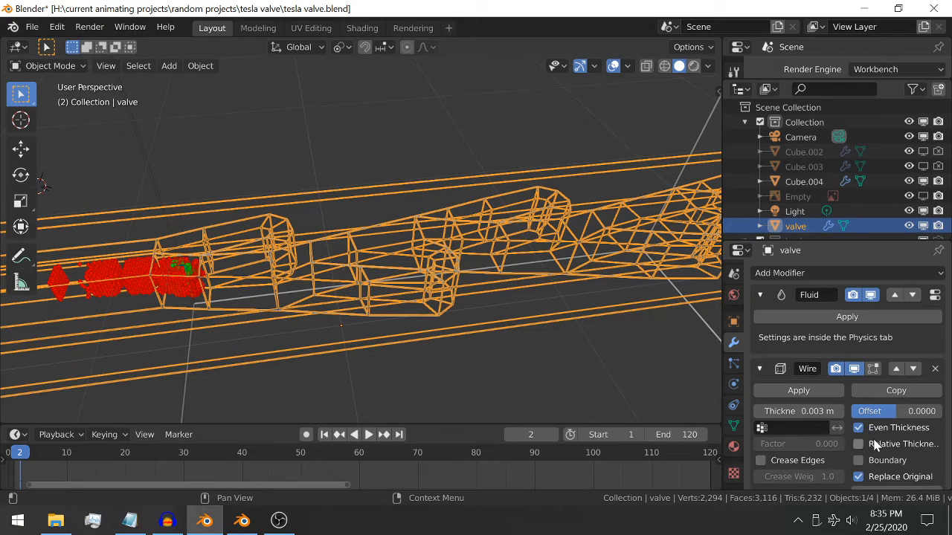
left_click(759, 369)
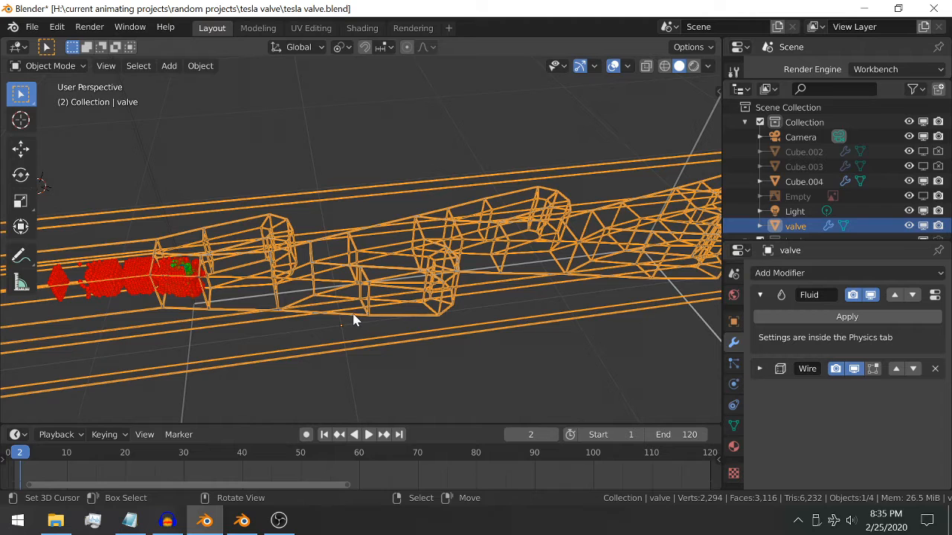
key("alt+a")
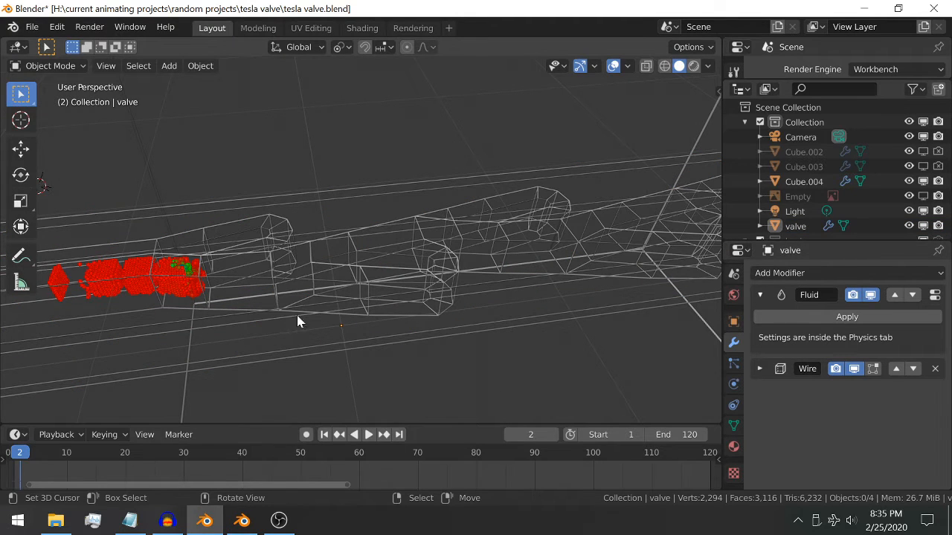
- Examine the valve's looping channels and the particle inflow up close, ending in the camera view
scroll(359, 333, "down", 5)
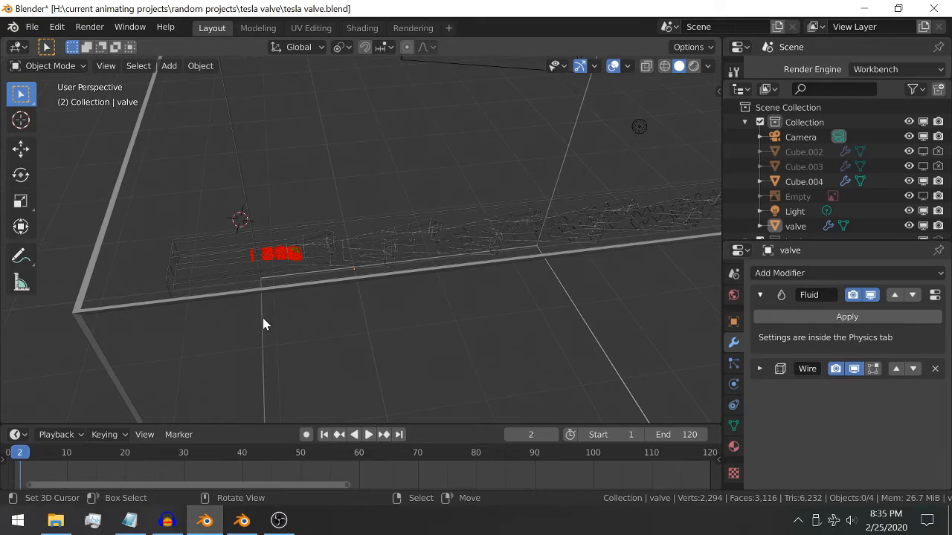
scroll(391, 334, "up", 2)
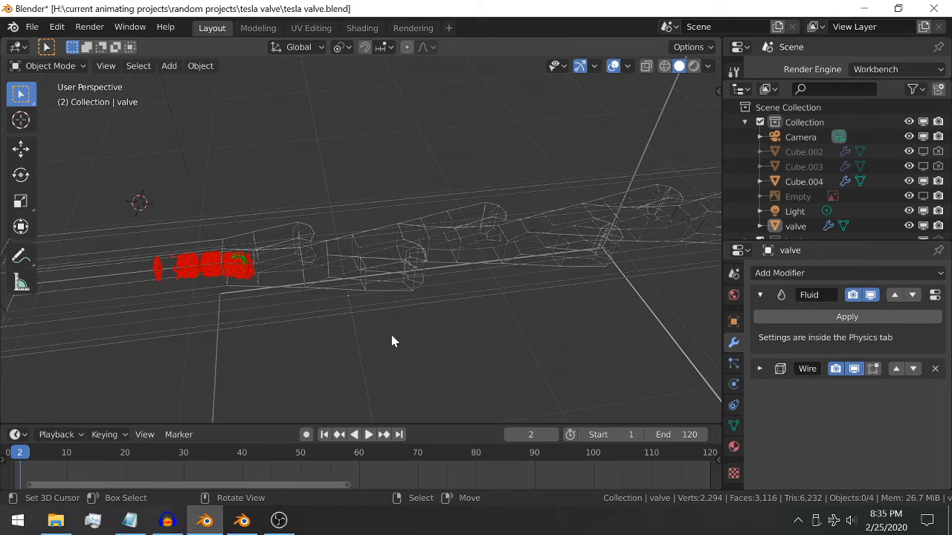
scroll(391, 334, "up", 3)
middle_click_drag(436, 317, 393, 225)
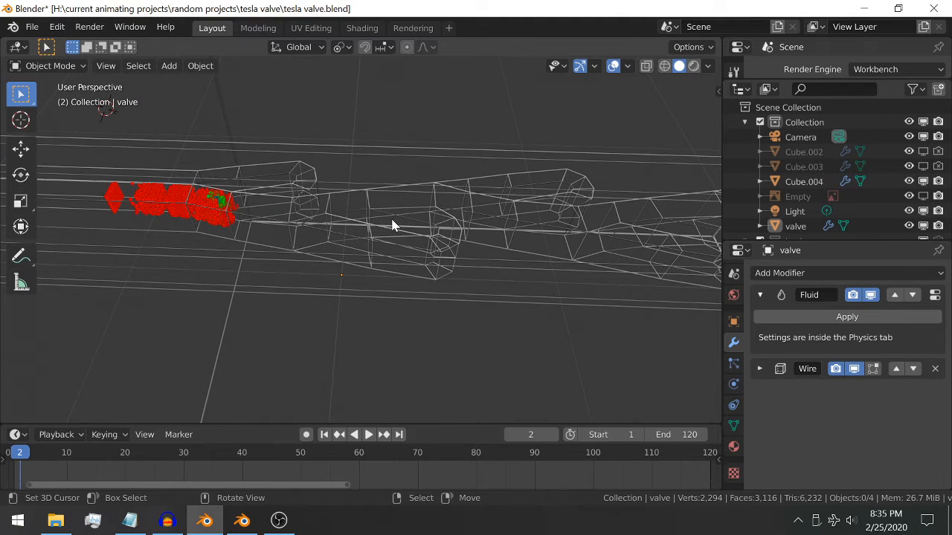
key("KP_0")
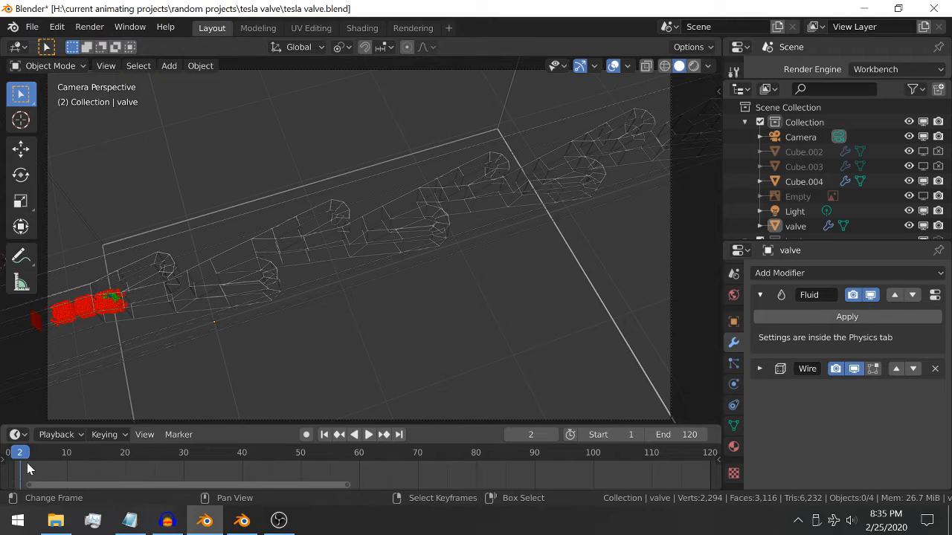
- Play the cached fluid simulation from frame 2 and pause it at frame 9
scroll(27, 462, "up", 1)
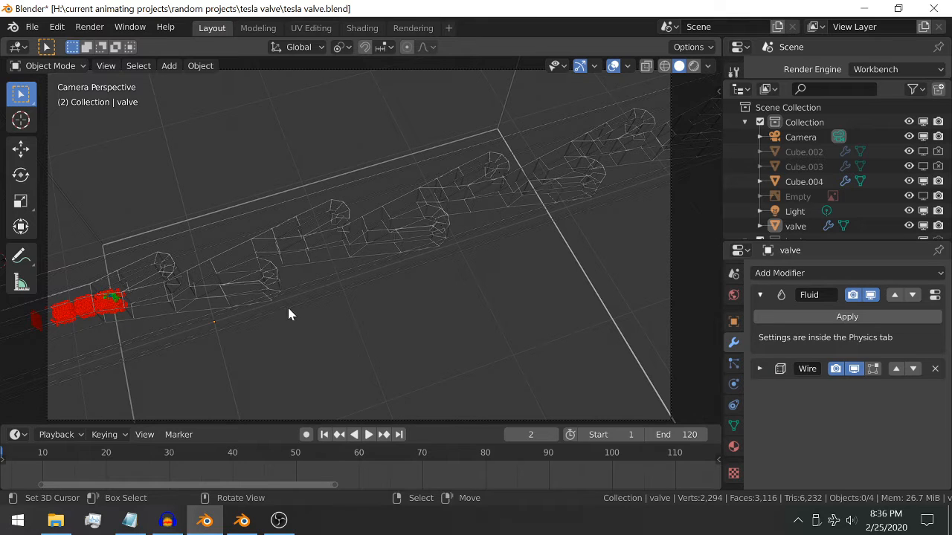
scroll(60, 466, "down", 2)
scroll(99, 462, "up", 1)
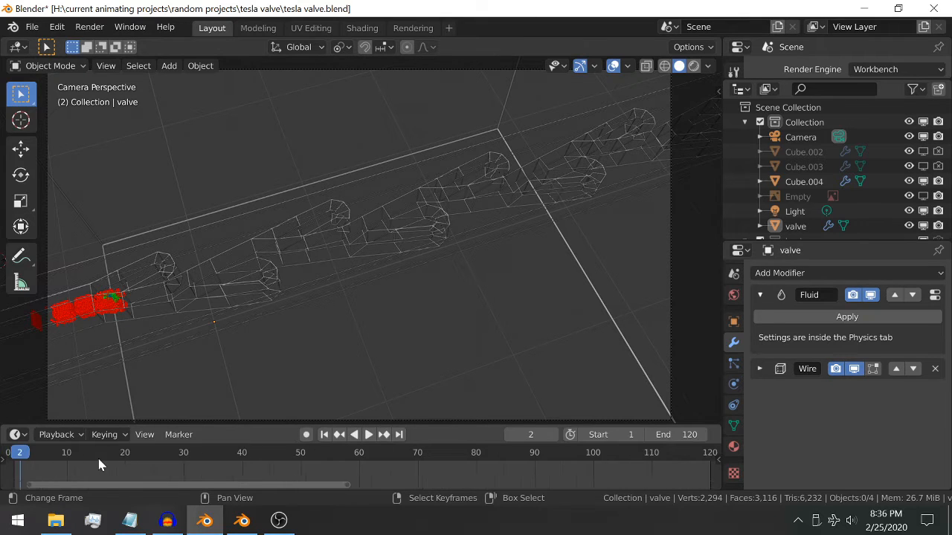
middle_click_drag(87, 466, 74, 466)
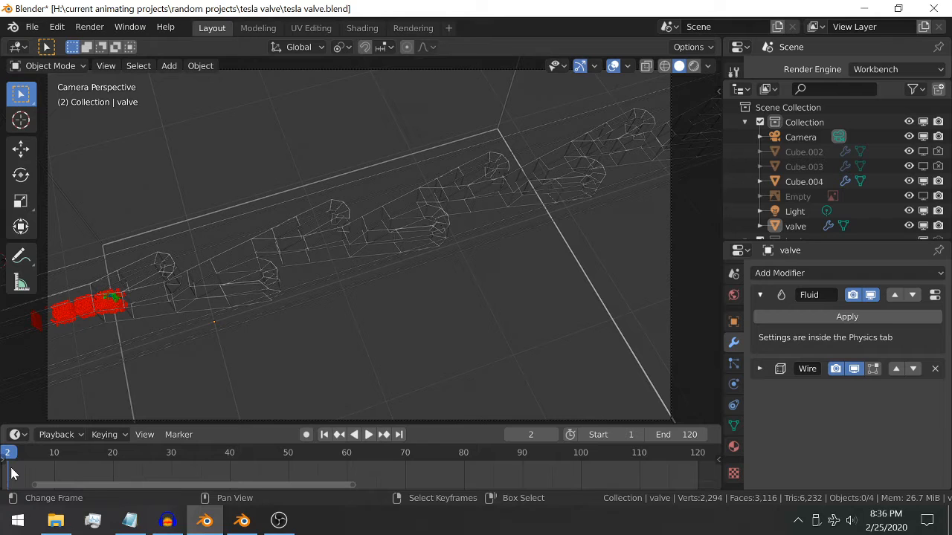
key("space")
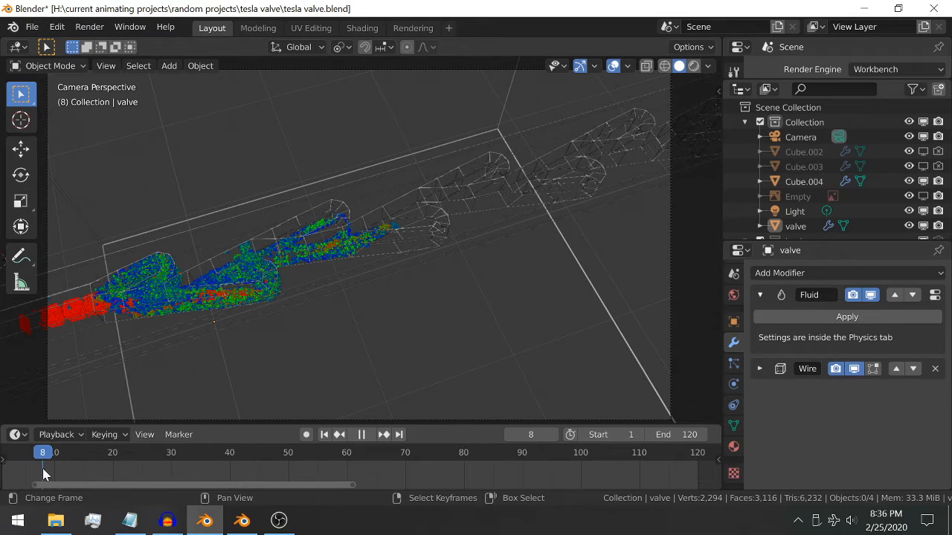
key("space")
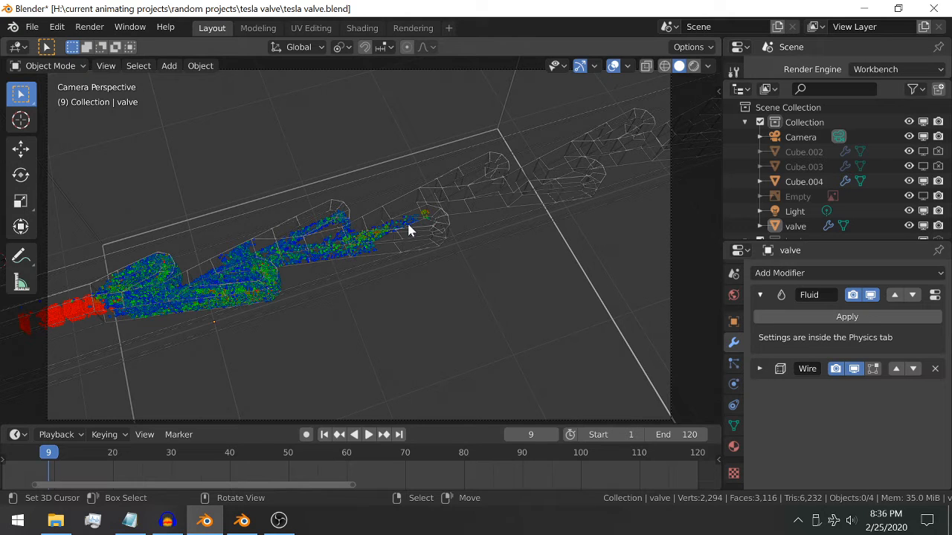
- Resume the simulation playback, scrub to frame 45, and play on to frame 112 before pausing
key("space")
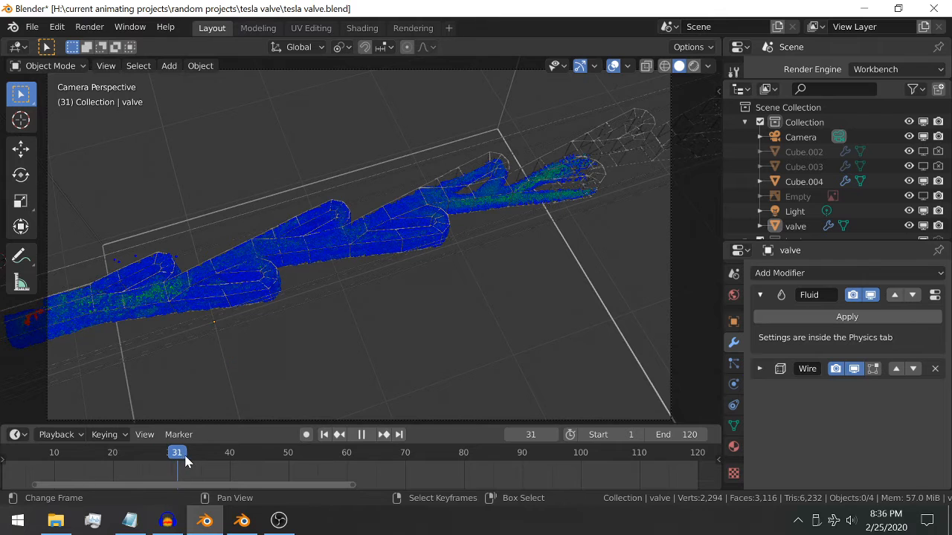
left_click_drag(220, 461, 261, 461)
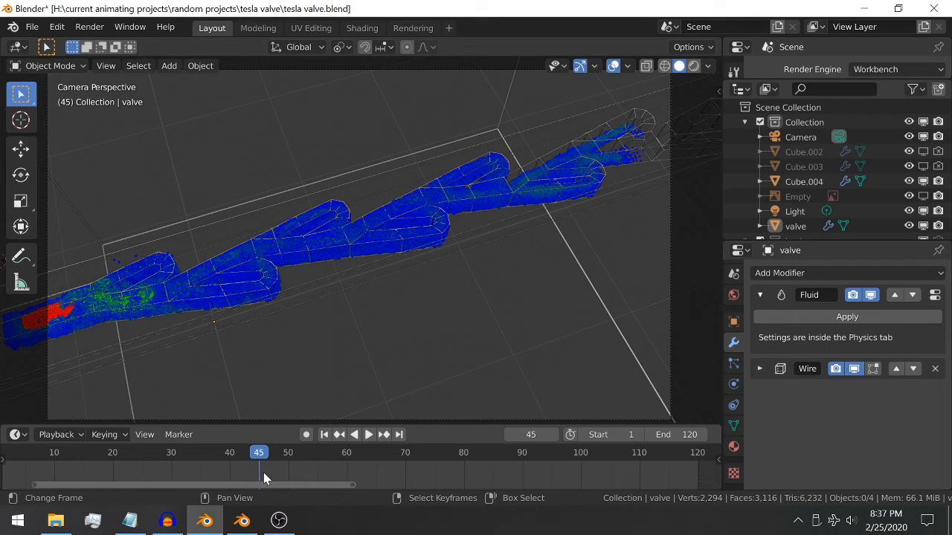
key("space")
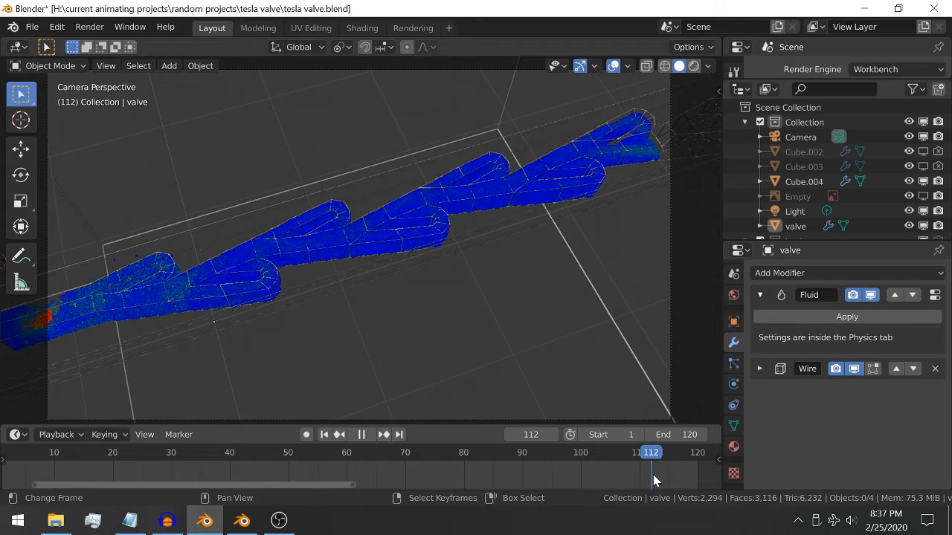
key("space")
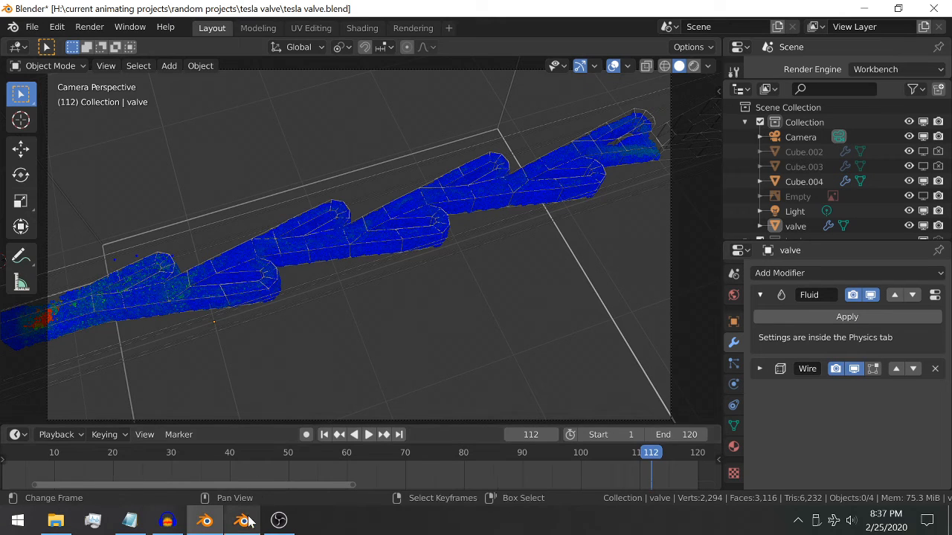
- Switch to the Blender window with 2.8 version.blend to view its valve simulation, and return to tesla valve.blend
mouse_move(240, 520)
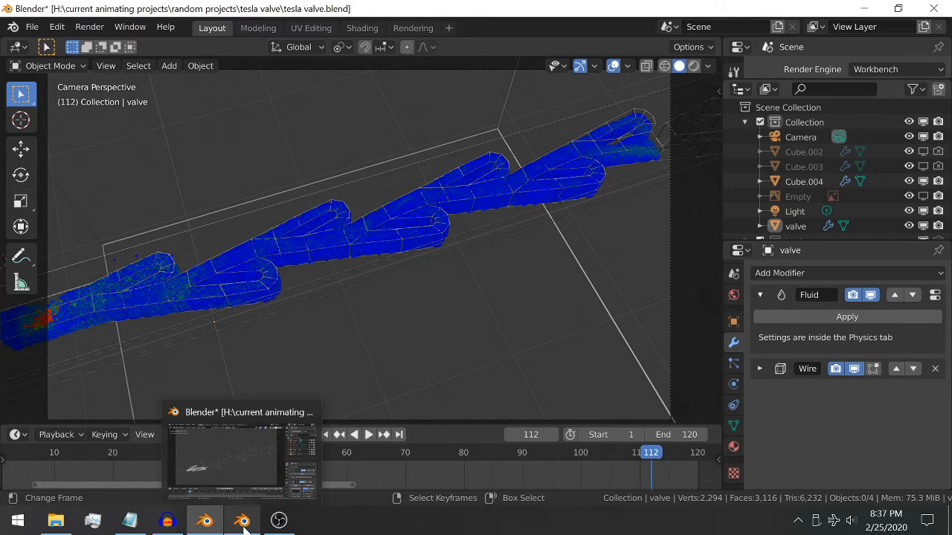
left_click(244, 524)
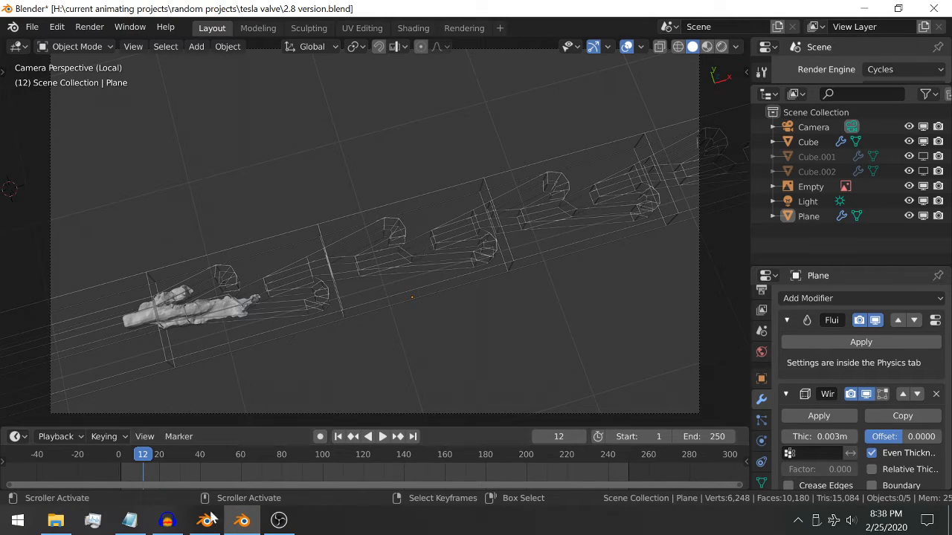
mouse_move(204, 521)
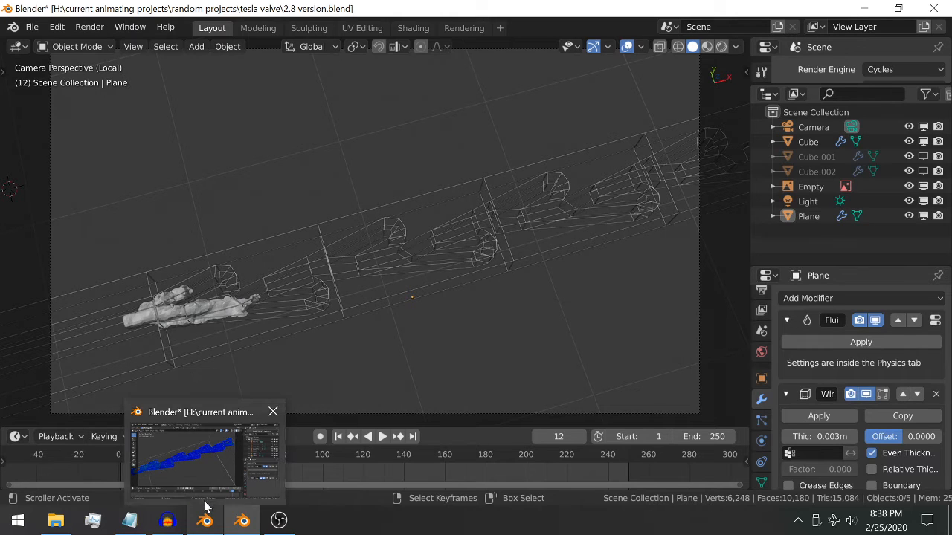
left_click(236, 453)
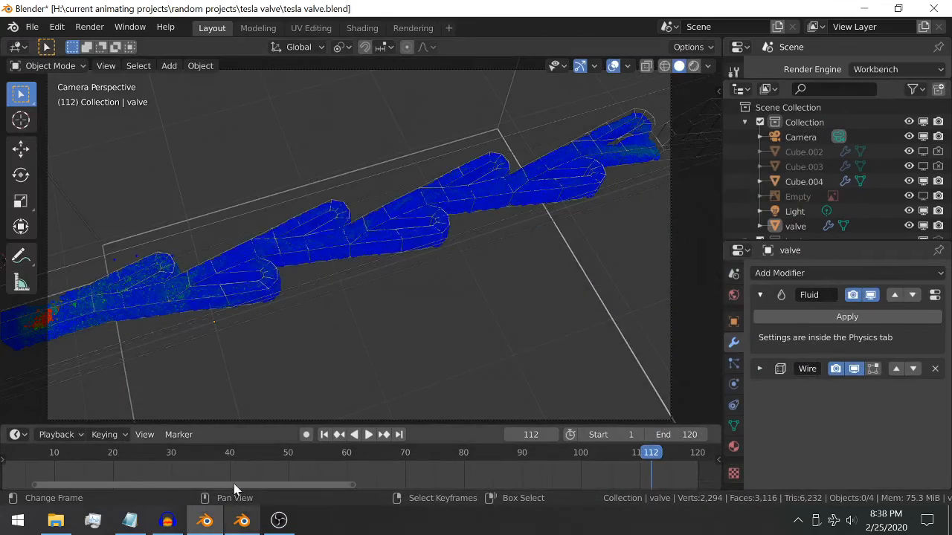
- Switch to the Blender window with 2.8 version.blend, play its fluid simulation, scrub ahead to frame 33 and pause
left_click(242, 519)
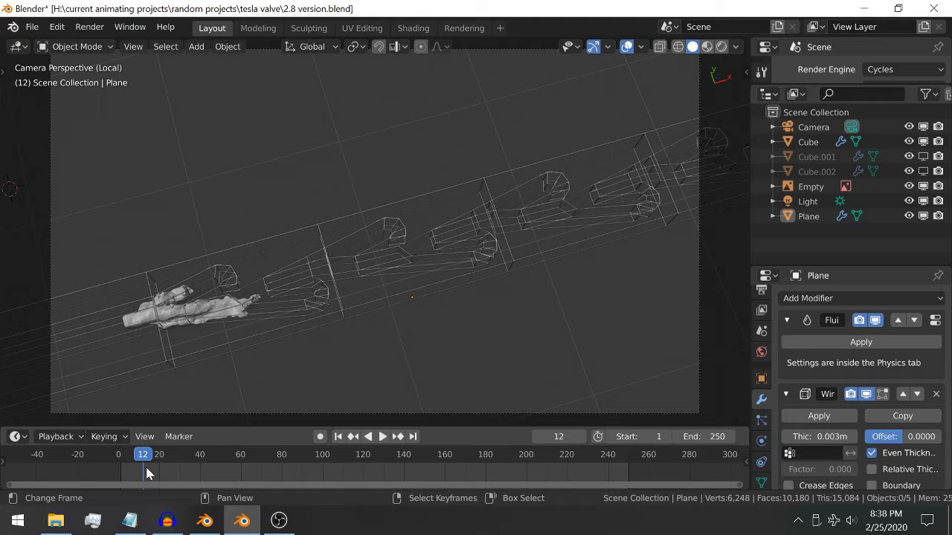
key("space")
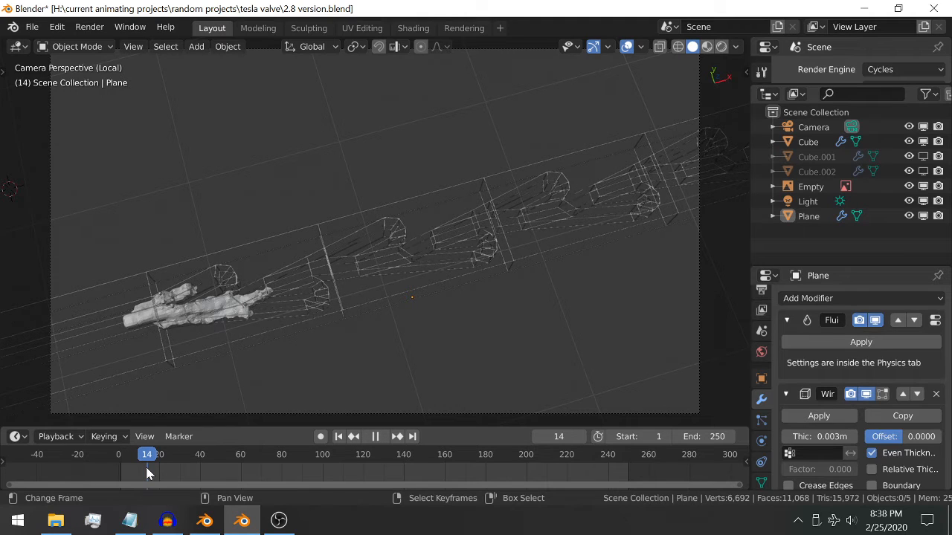
left_click_drag(147, 466, 186, 466)
key("space")
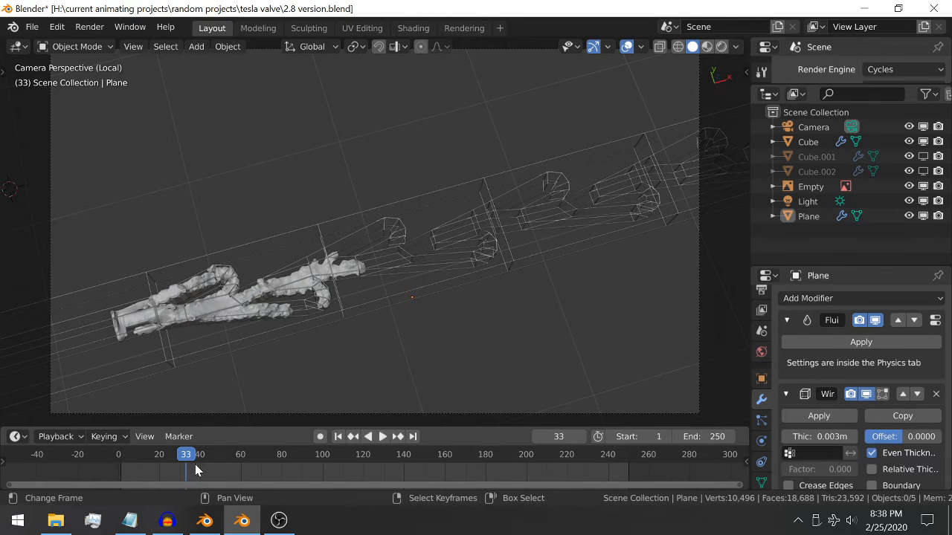
- Scrub the older simulation back to frame 28 and examine the fluid in the first valve loops up close
scroll(197, 465, "up", 3)
scroll(196, 466, "up", 1)
middle_click_drag(196, 466, 178, 467)
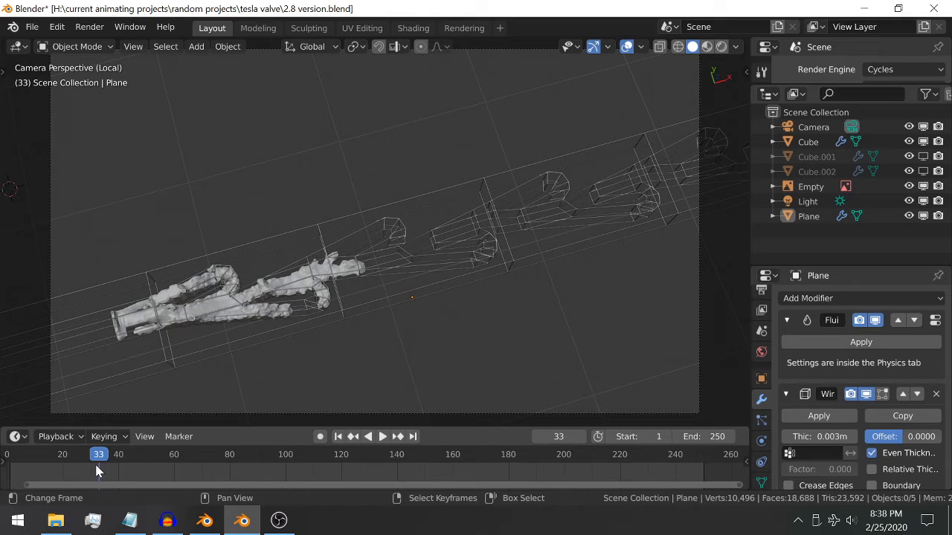
left_click_drag(95, 462, 85, 483)
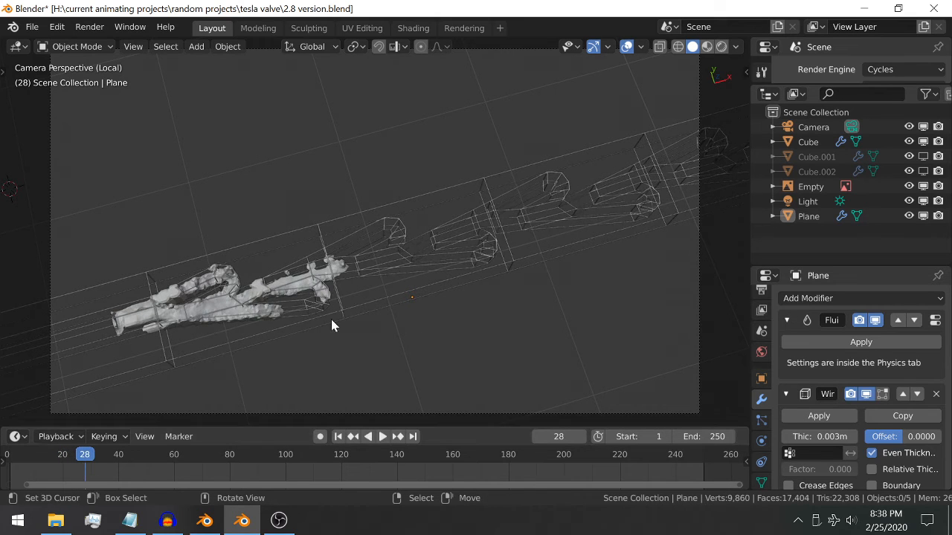
scroll(331, 325, "up", 1)
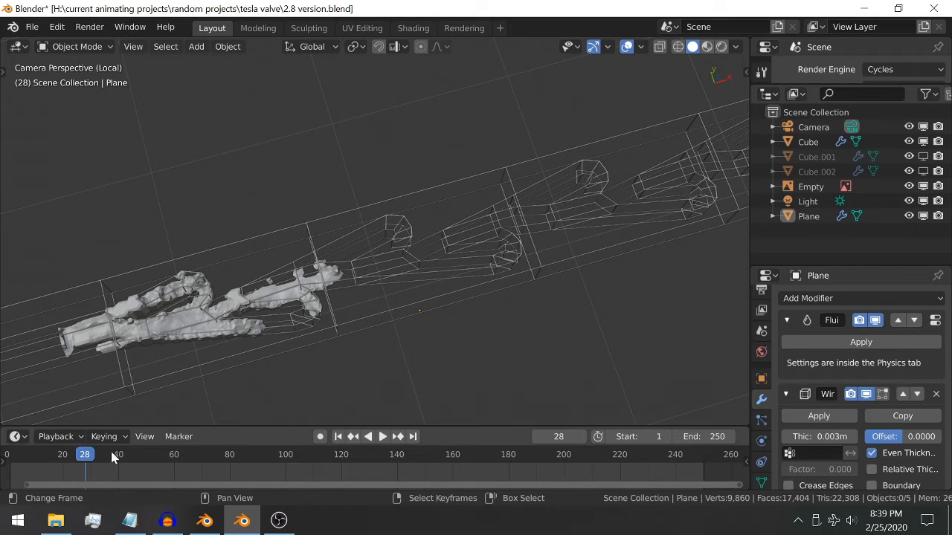
- Play the older simulation from frame 28 and pause it at frame 72
key("space")
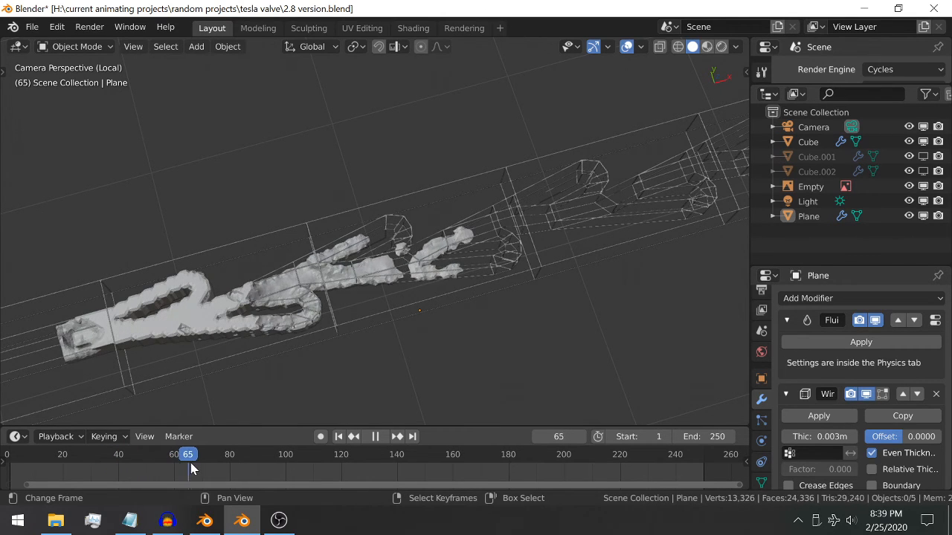
mouse_move(209, 466)
left_mouse_down()
mouse_move(308, 476)
mouse_move(208, 476)
left_mouse_up()
key("space")
key("space")
key("space")
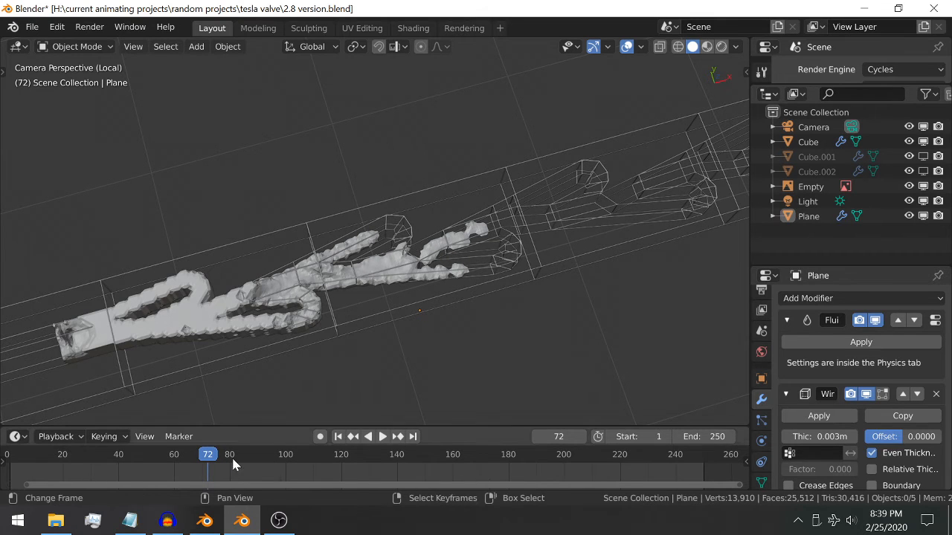
- Resume the playback, scrub ahead to frame 177 and pause the simulation at frame 180
key("space")
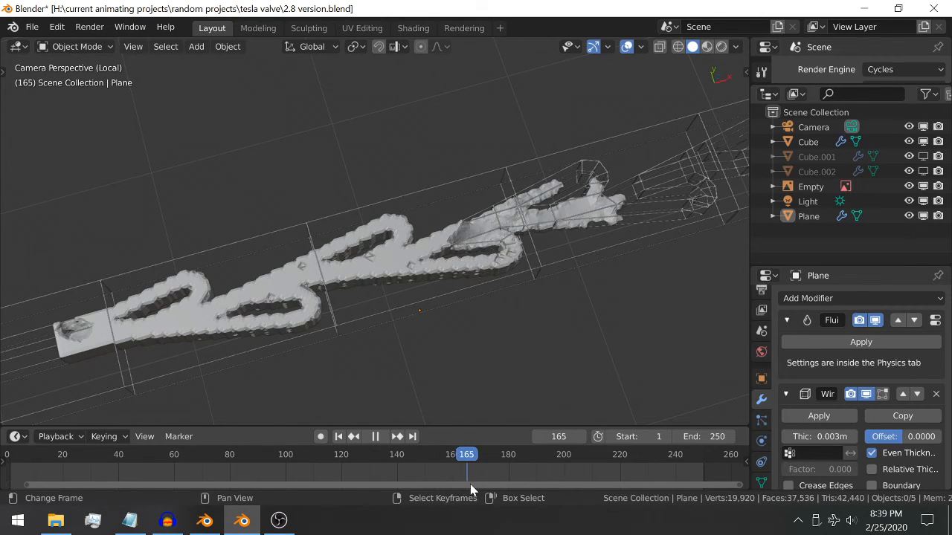
left_click_drag(474, 484, 500, 484)
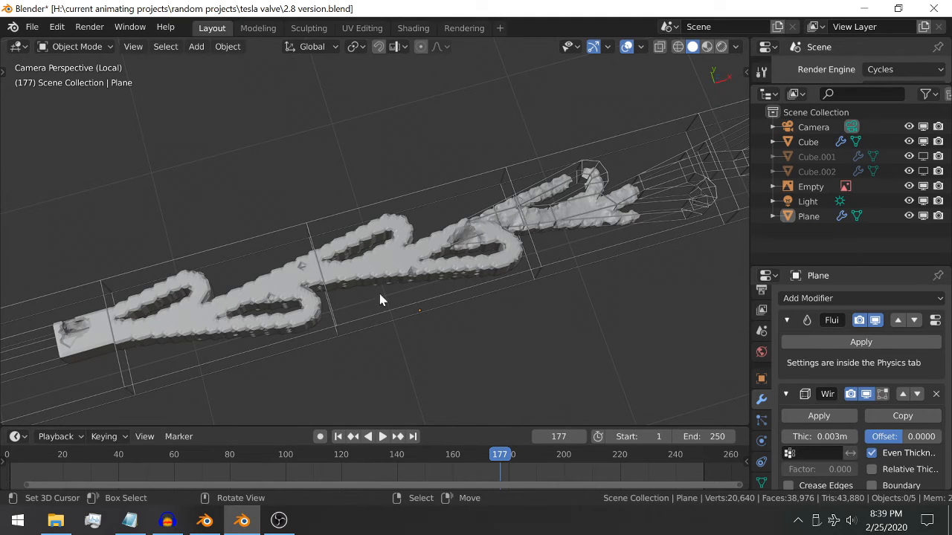
key("space")
key("space")
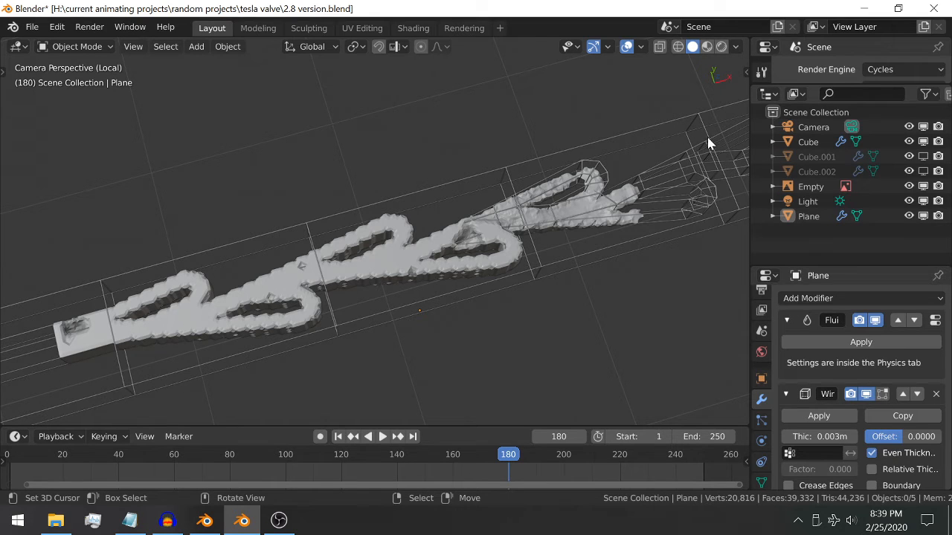
- Enable the viewport display of Cube.002 briefly and disable it again
left_click(922, 171)
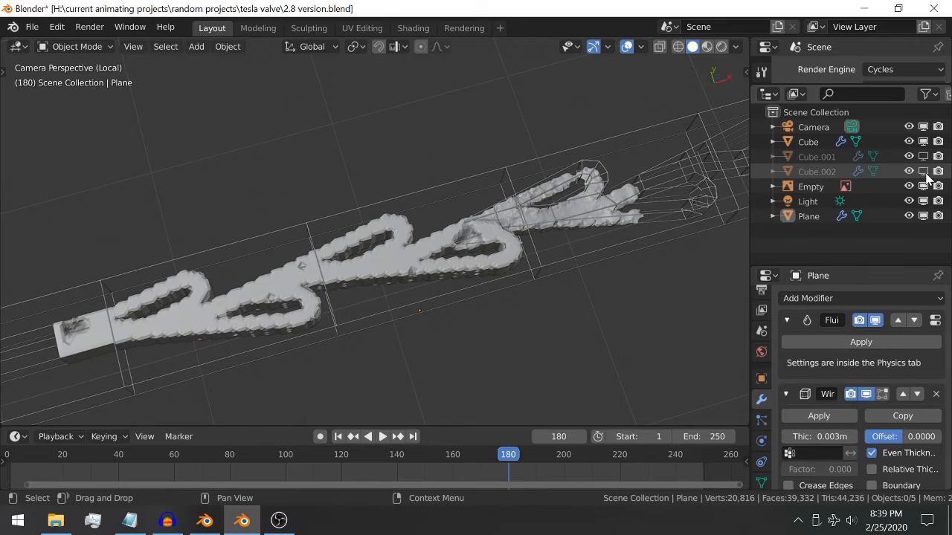
left_click(923, 171)
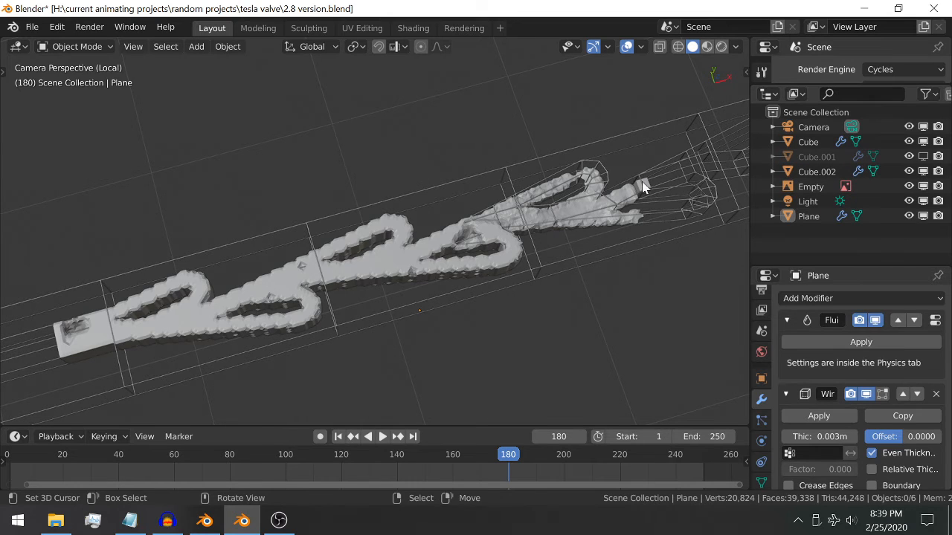
left_click(922, 171)
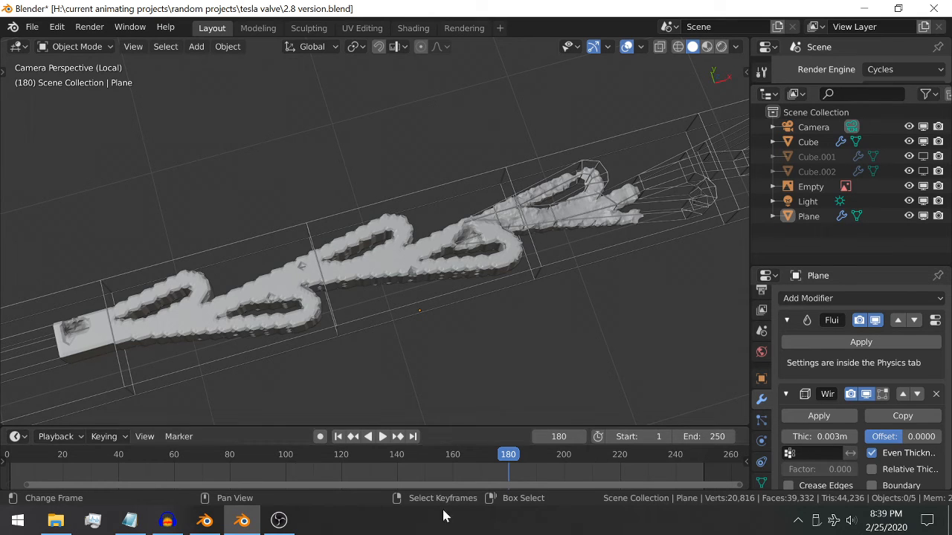
- Play the simulation toward its end, scrub back to the early frames and forward again, and stop at frame 162
key("space")
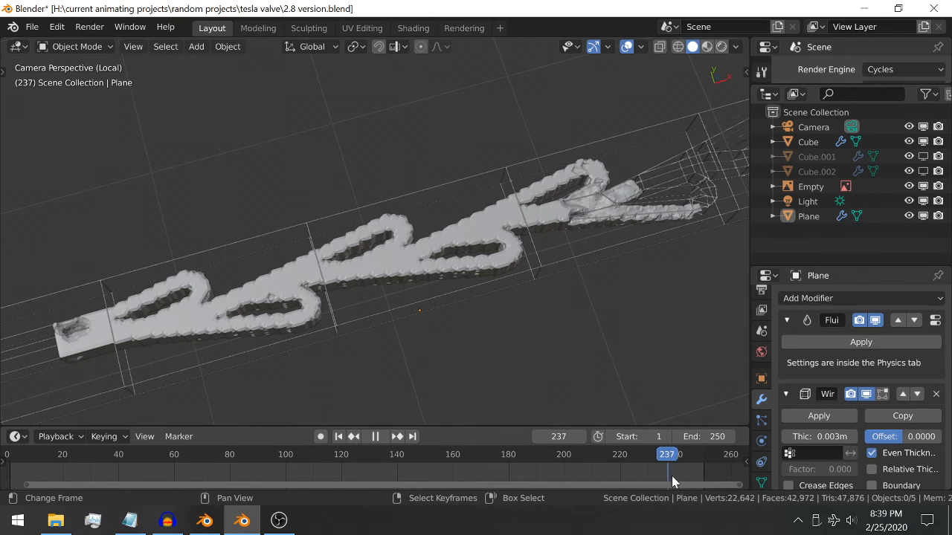
left_click_drag(701, 468, 30, 484)
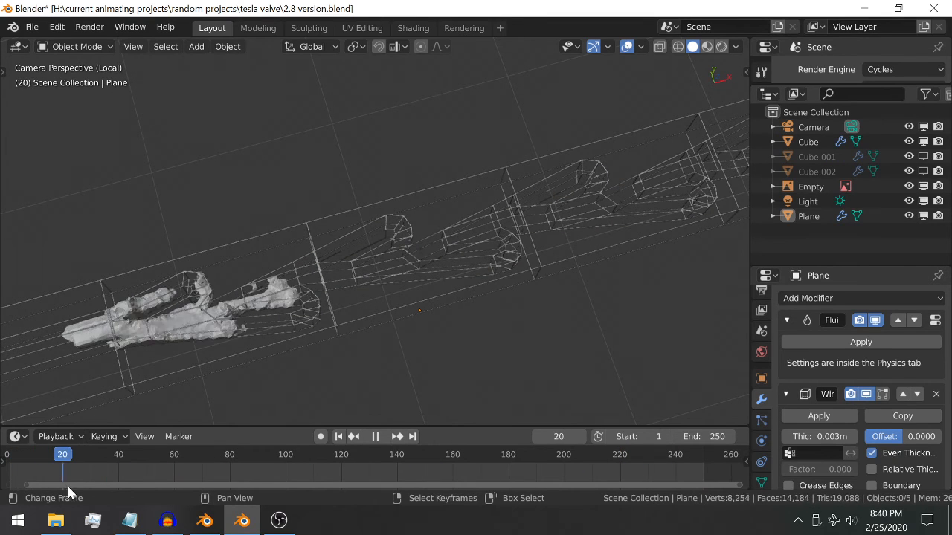
left_click_drag(132, 492, 458, 480)
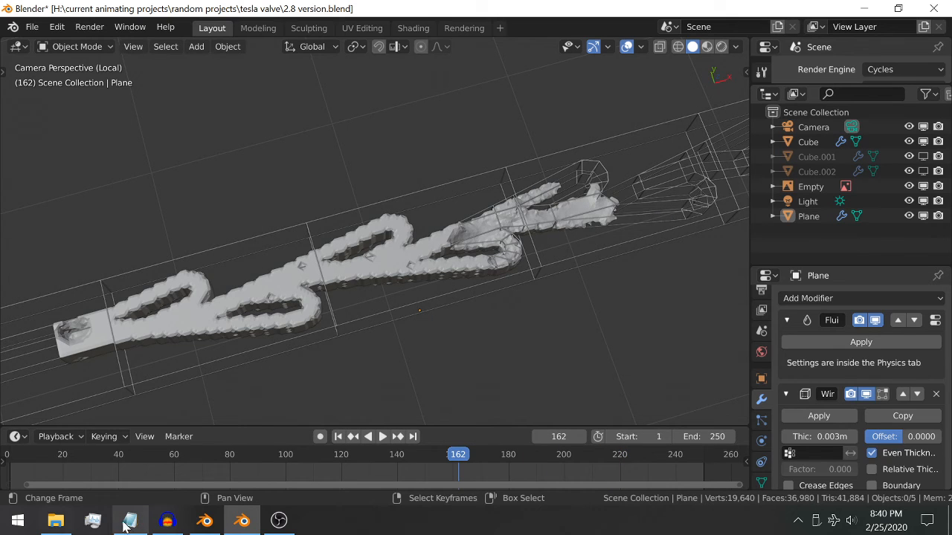
- Switch to the Blender window with tesla valve.blend, select the domain object Cube.004 and review its modifiers
left_click(206, 525)
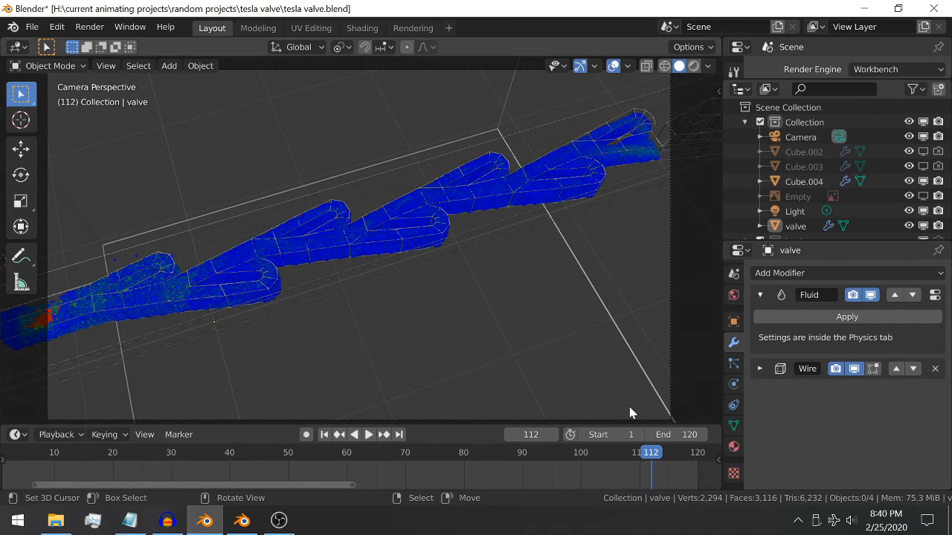
left_click(587, 296)
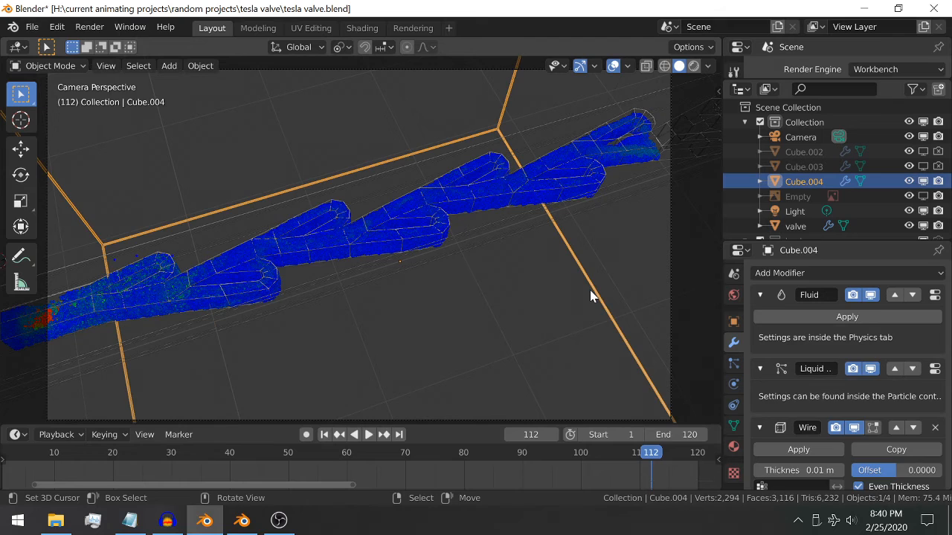
scroll(837, 390, "down", 2)
scroll(833, 402, "down", 2)
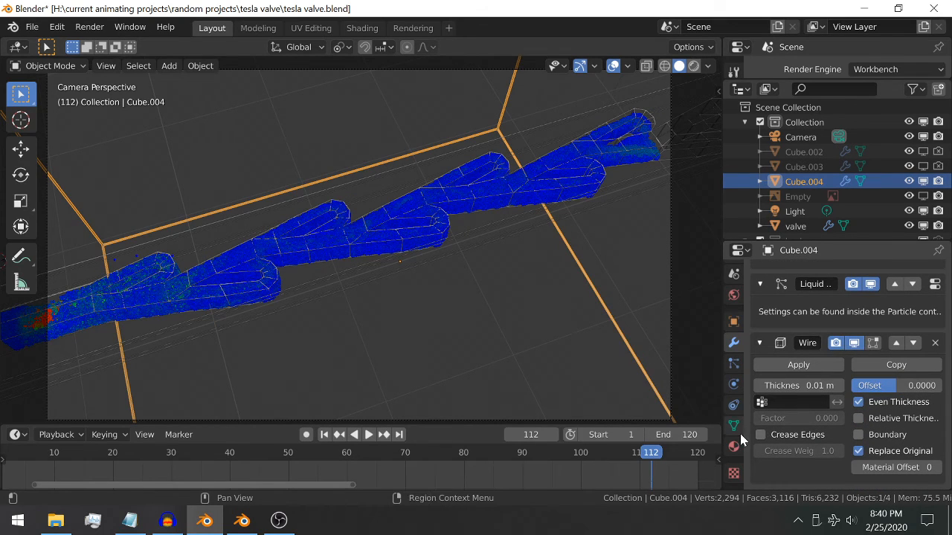
- Examine the fluid physics settings of the Cube.004 domain, including resolution, time steps, gravity, border collisions and cache
left_click(733, 383)
scroll(825, 368, "down", 2)
scroll(824, 376, "down", 10)
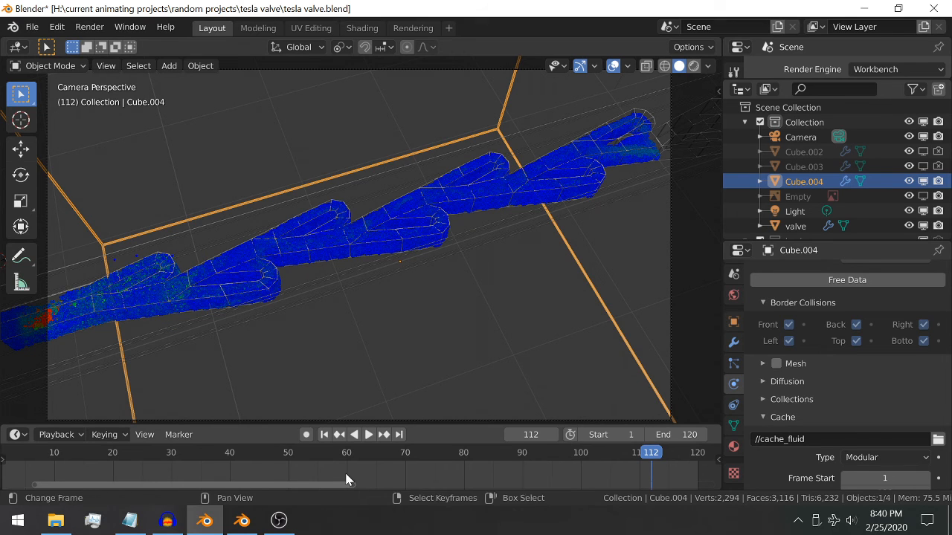
scroll(346, 476, "down", 1)
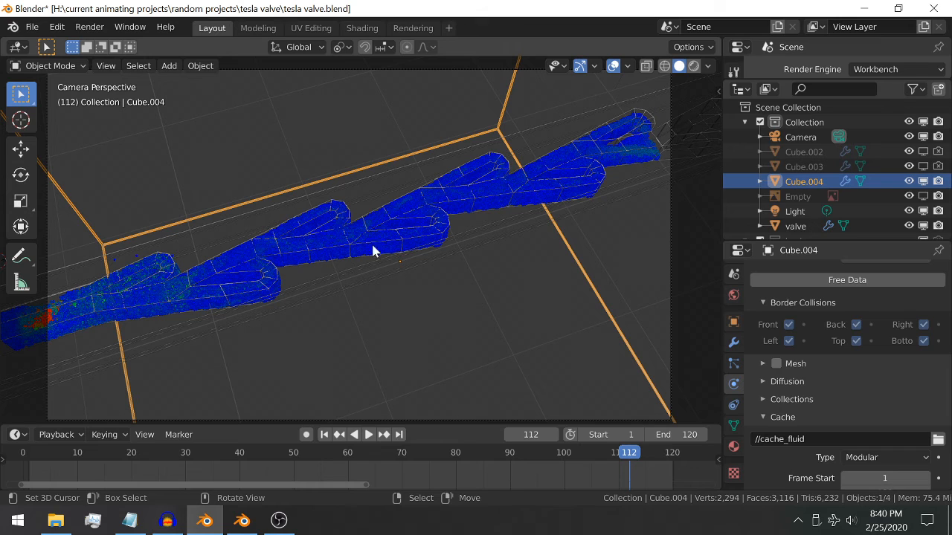
scroll(830, 399, "up", 6)
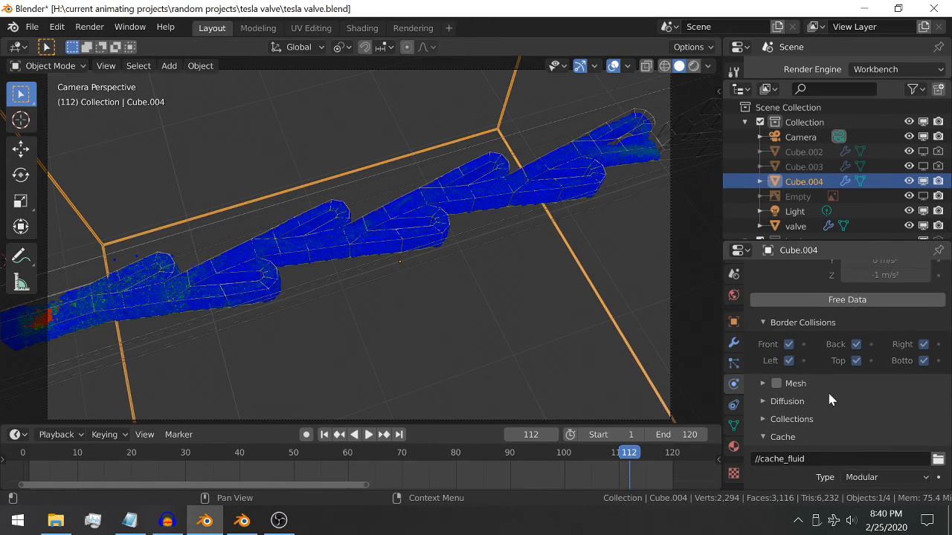
scroll(829, 399, "up", 2)
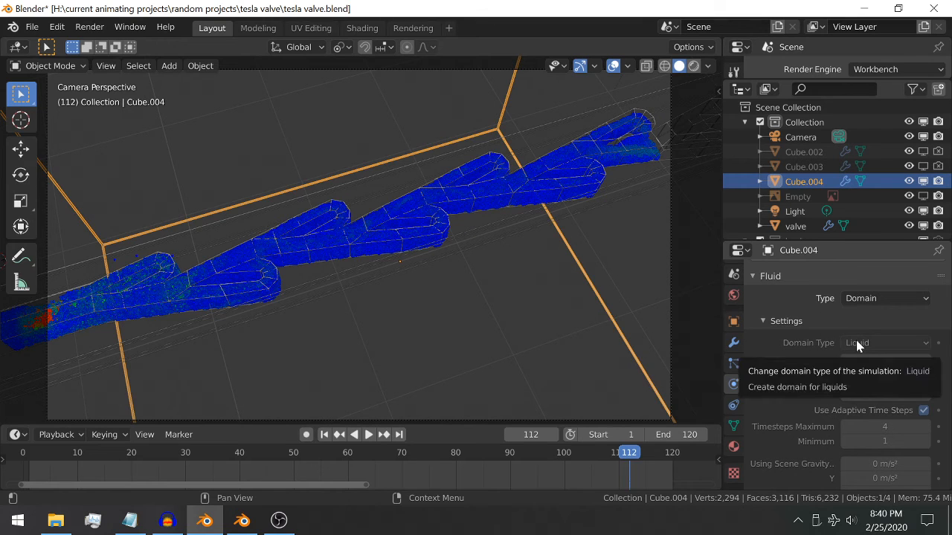
scroll(853, 333, "down", 1)
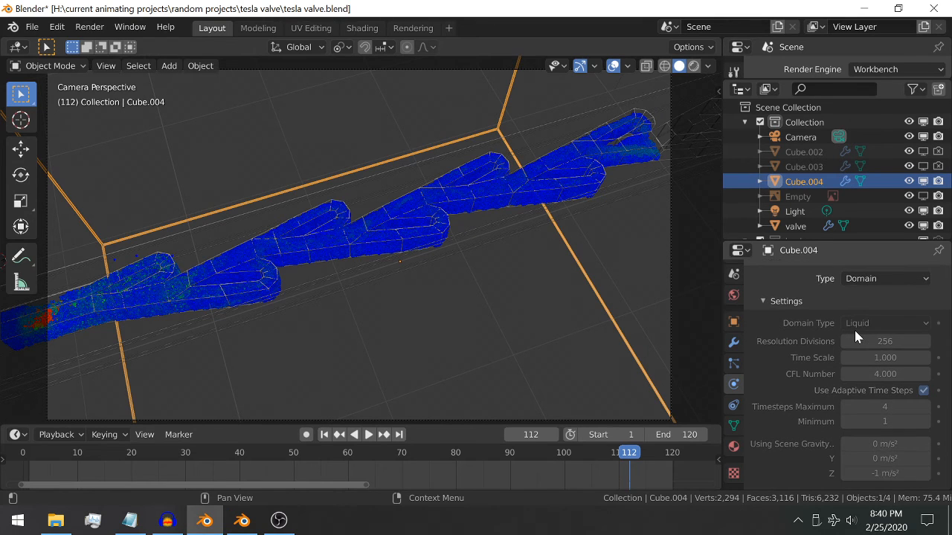
scroll(853, 333, "down", 2)
scroll(852, 331, "down", 2)
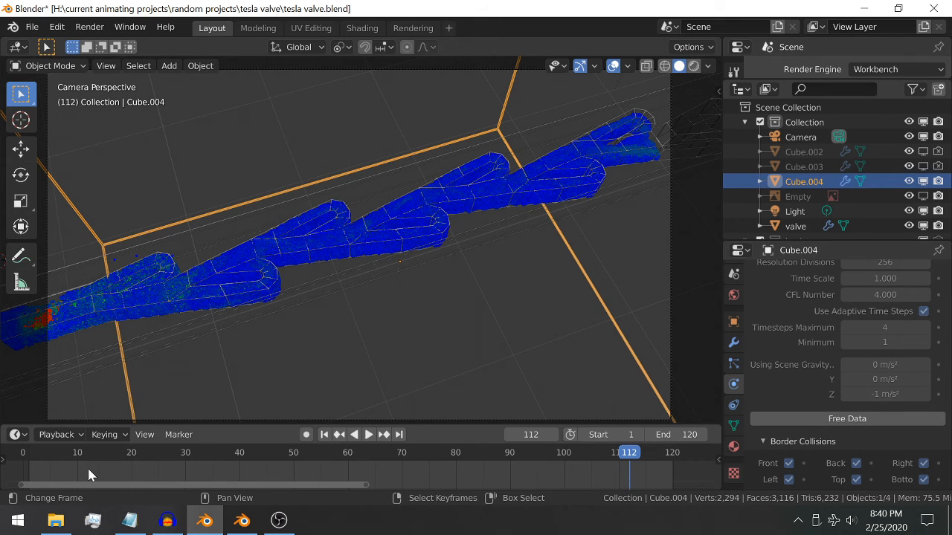
- Scrub the newer simulation from its early frames to frame 116, and compare it with 2.8 version.blend scrubbed to frame 76
left_click_drag(73, 463, 653, 475)
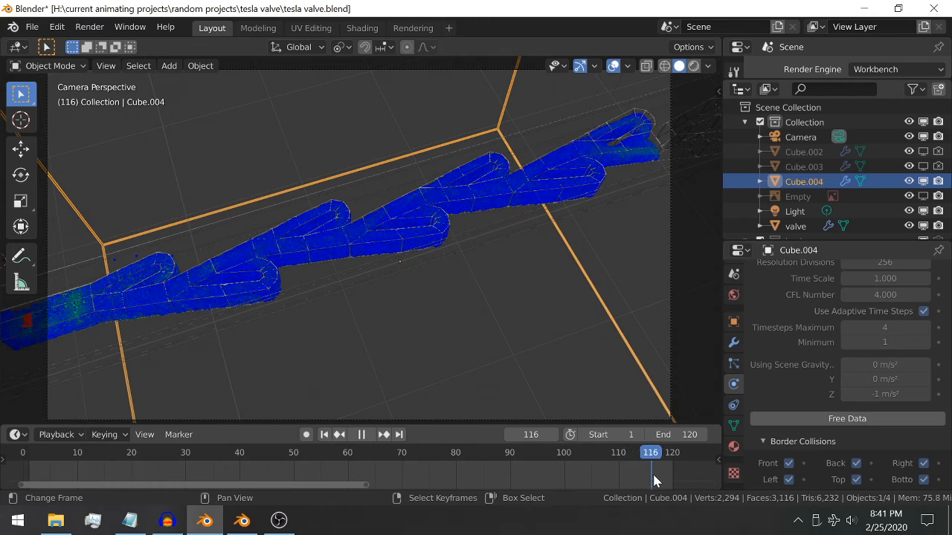
left_click(253, 524)
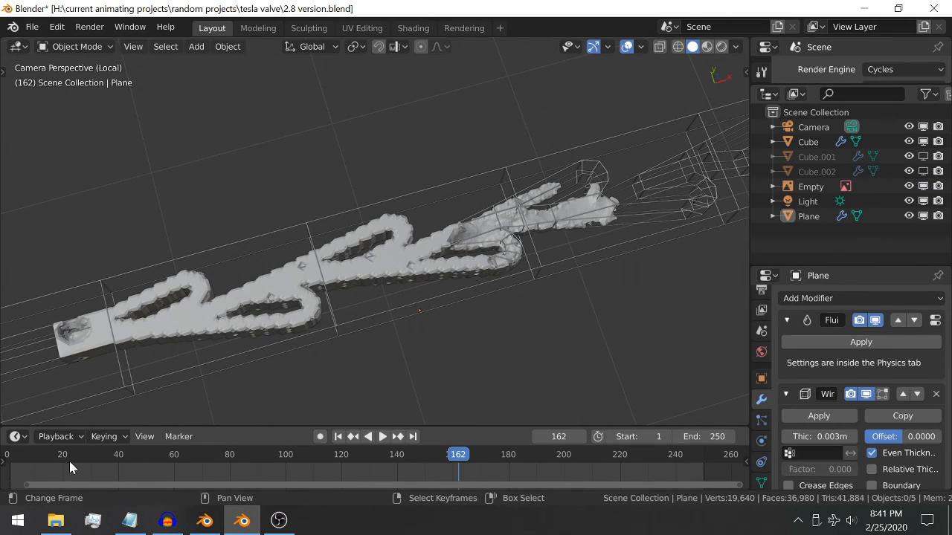
left_click_drag(69, 462, 220, 452)
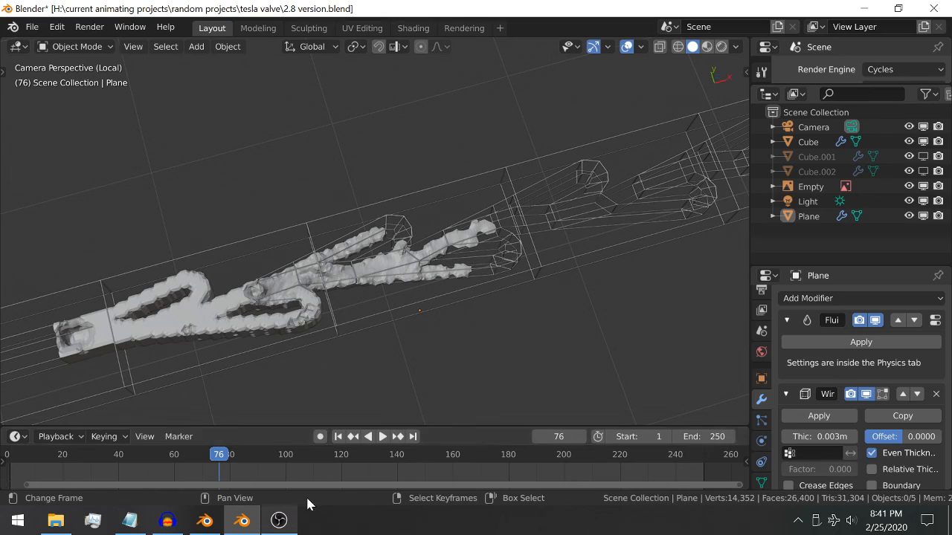